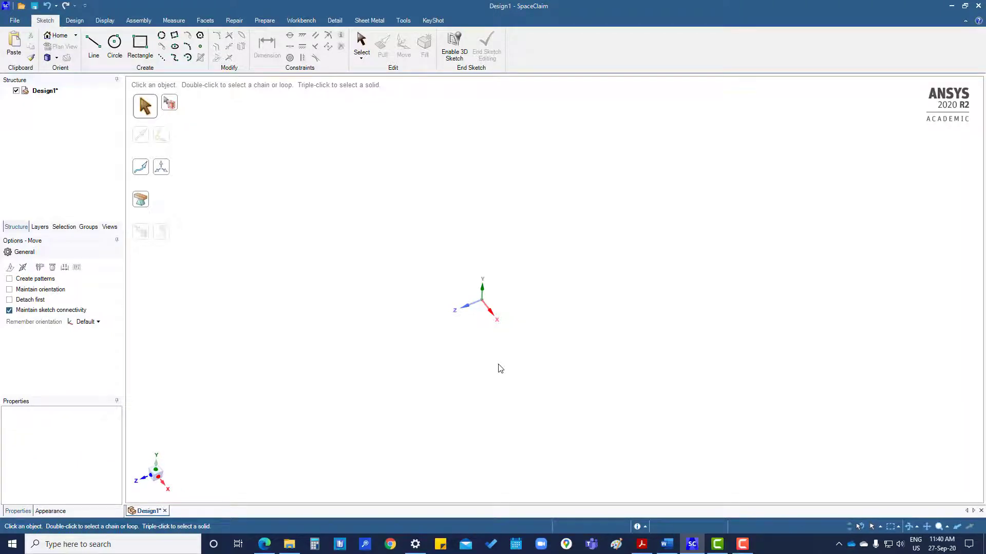
Step: Start sketching on the default plane and view it head-on
click(481, 290)
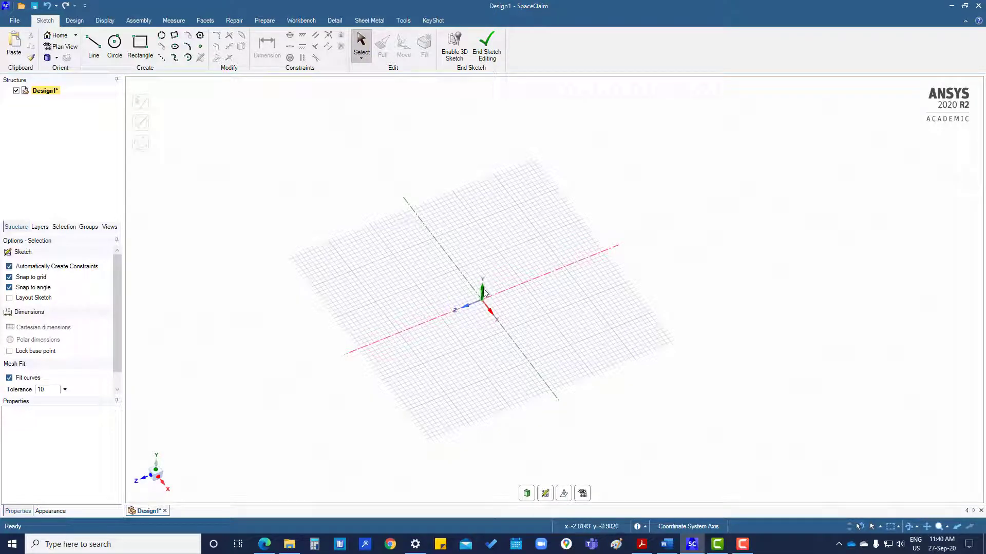
key(v)
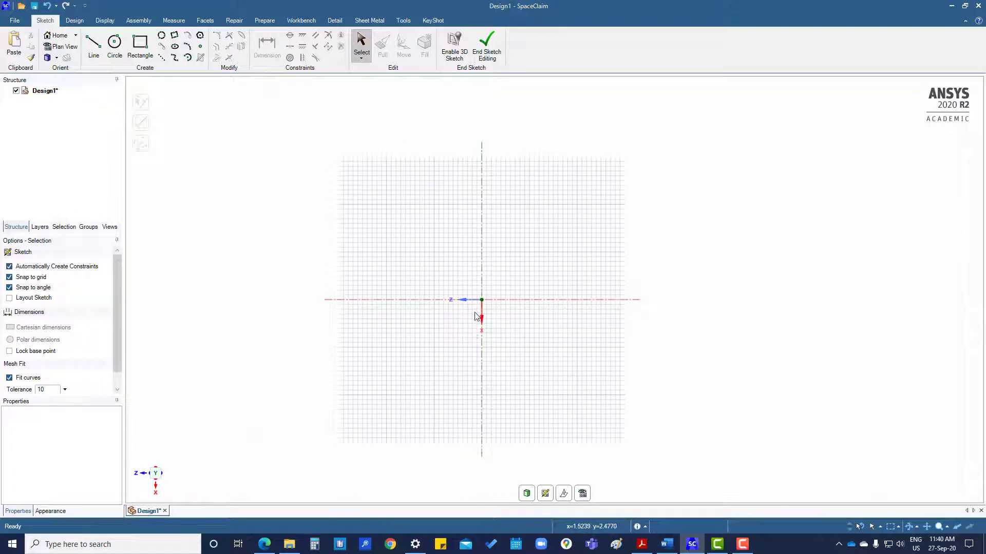
Step: Draw a centre-defined rectangle from the sketch origin out to a corner point
click(140, 45)
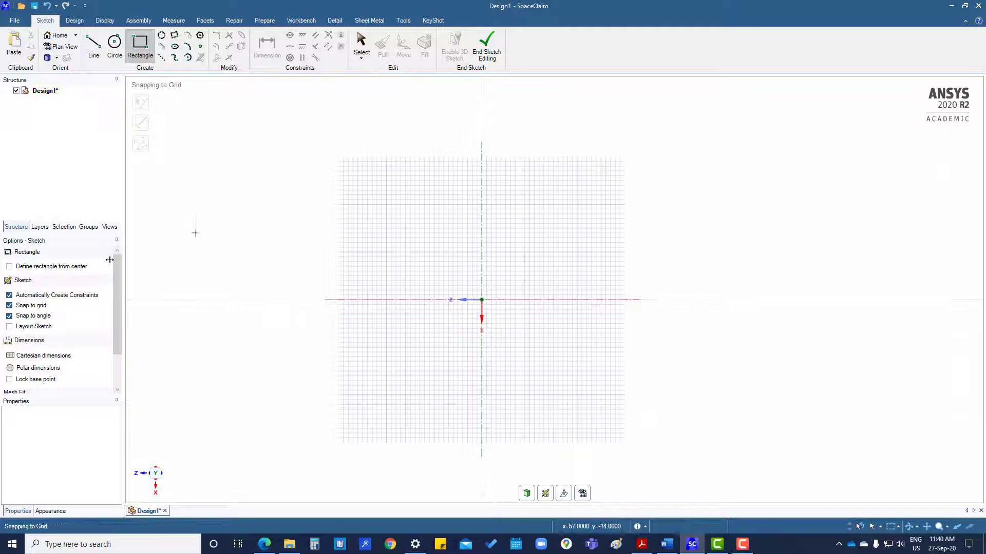
click(9, 267)
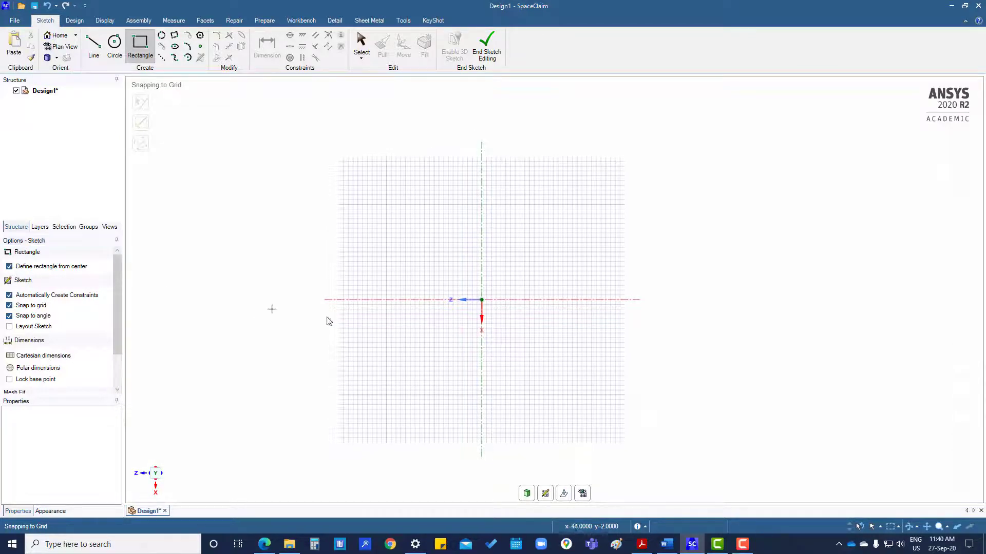
click(482, 300)
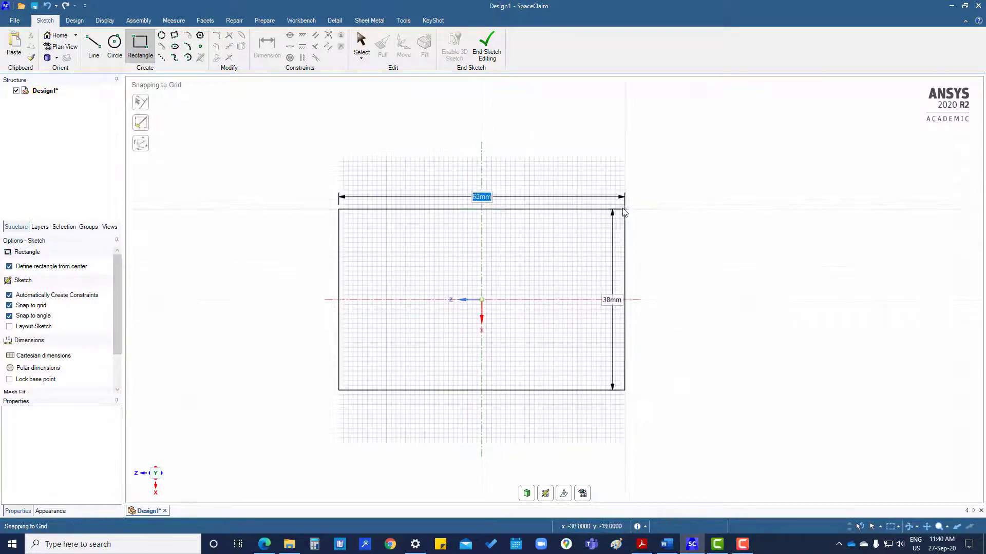
click(601, 215)
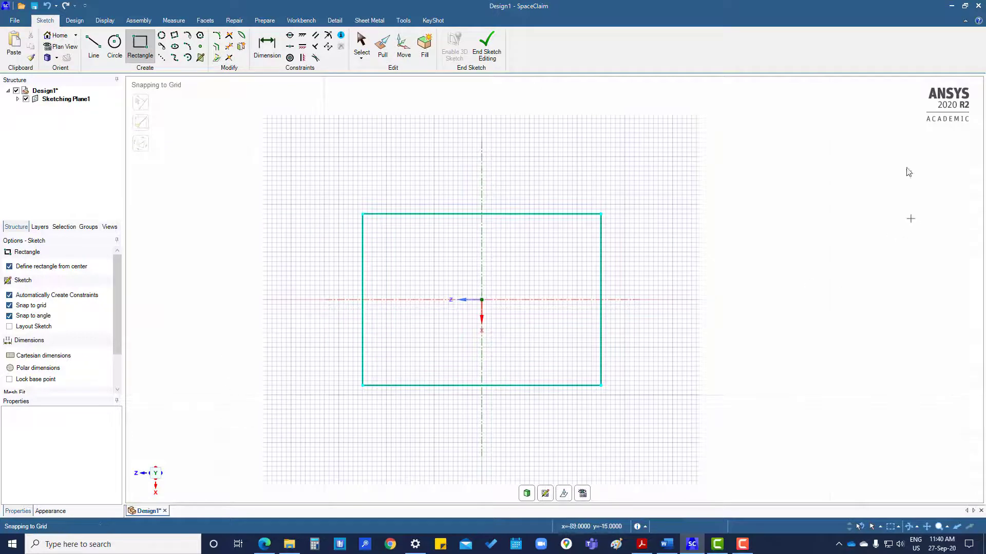
Step: Add a 36 mm height and 50 mm width dimension to the rectangle
click(267, 46)
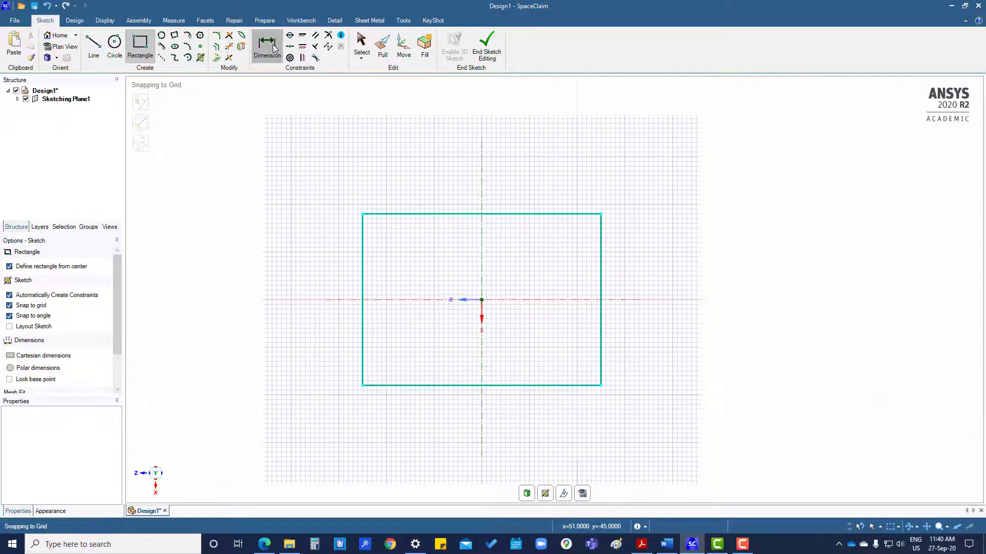
click(364, 283)
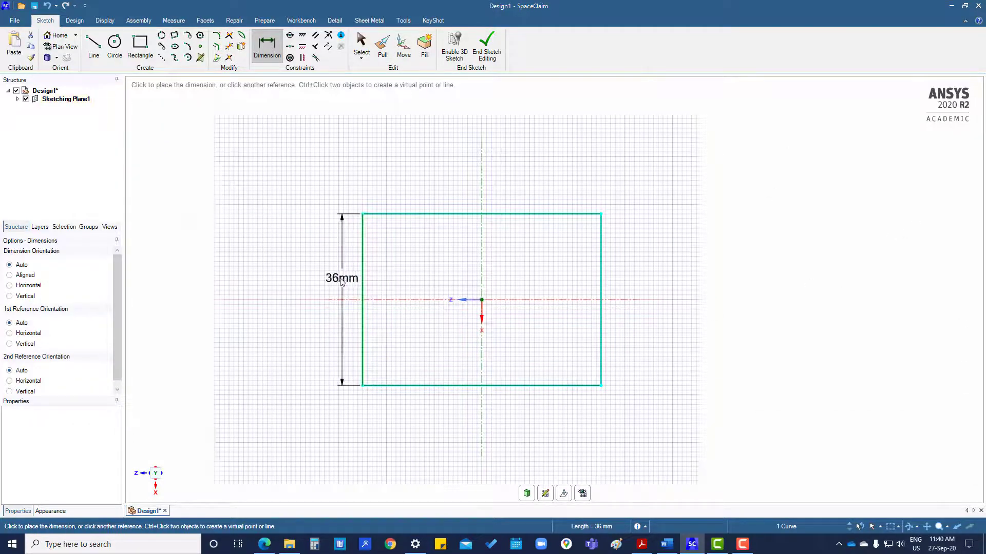
click(432, 215)
click(429, 202)
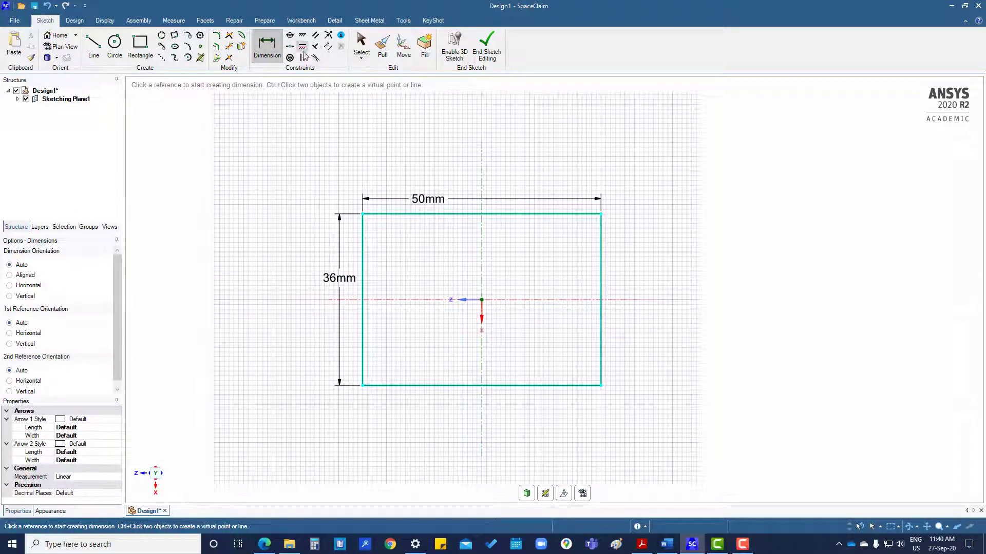
key(Escape)
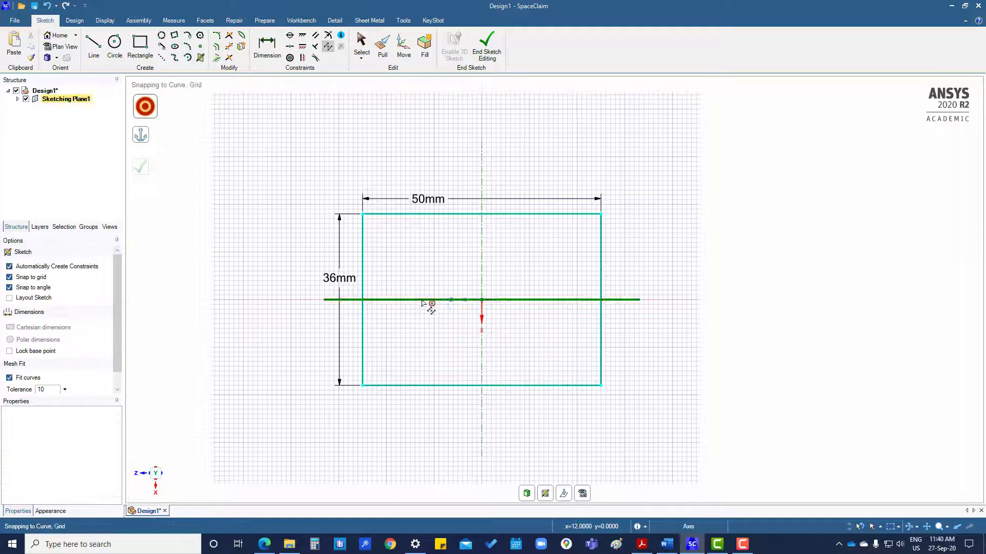
Step: Reference the rectangle edges to the sketch axes, anchoring the vertical axis
click(429, 300)
ctrl+click(450, 218)
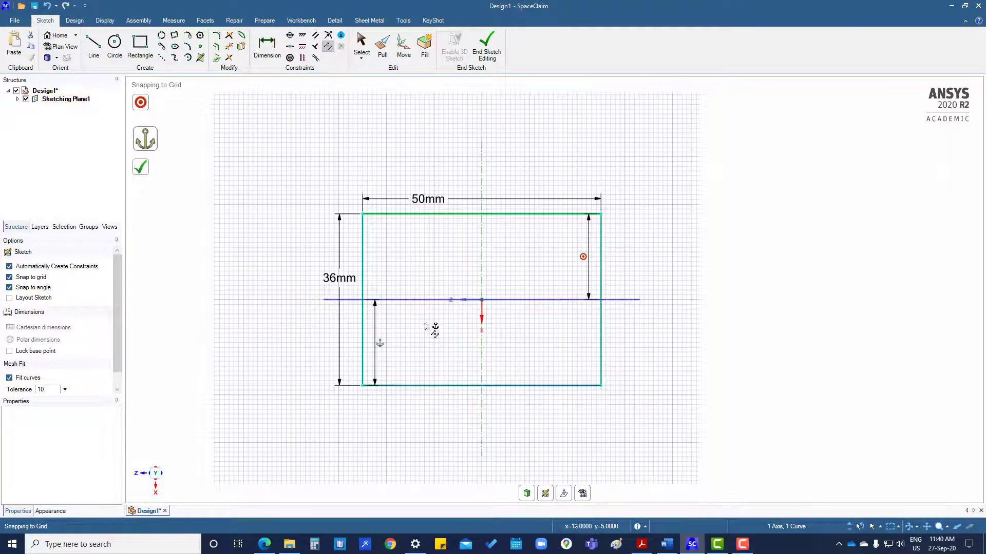
click(145, 173)
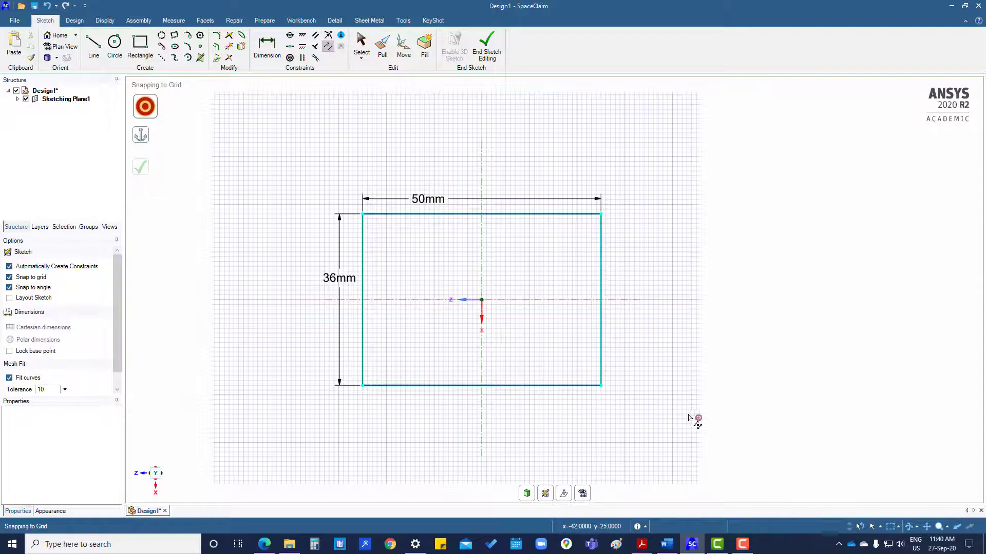
click(362, 254)
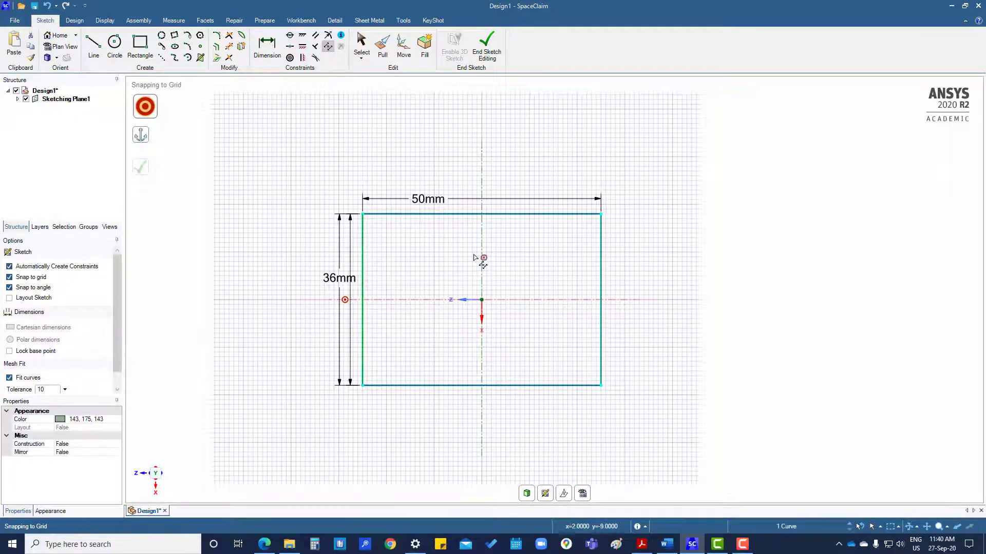
ctrl+click(481, 260)
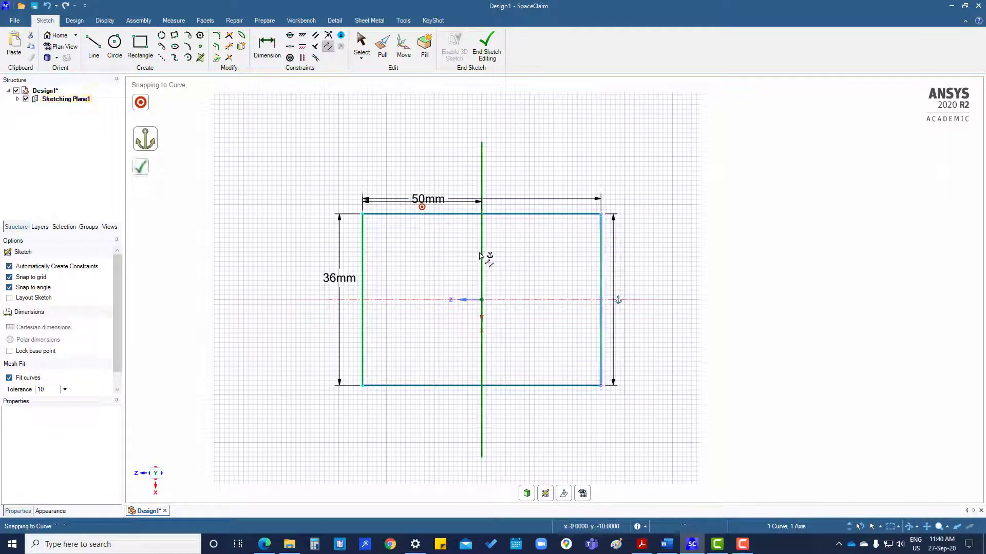
click(486, 260)
click(140, 167)
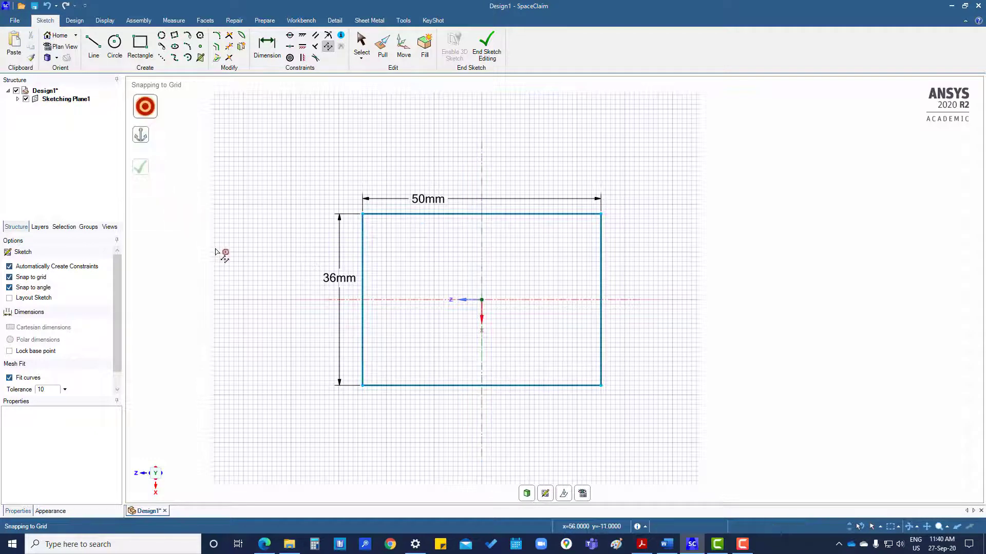
Step: Change the 36 mm height dimension to 40 mm
key(s)
double_click(339, 278)
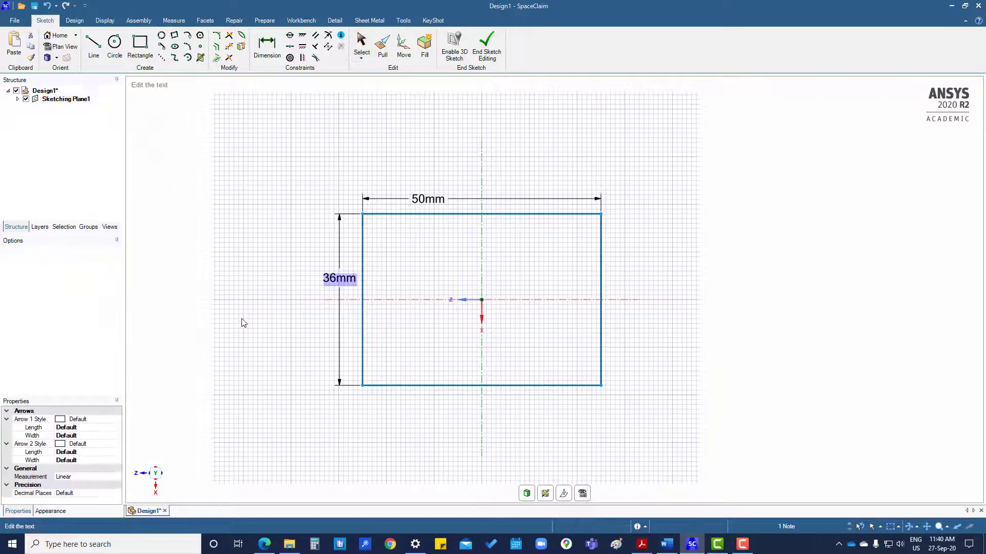
text(40)
key(Return)
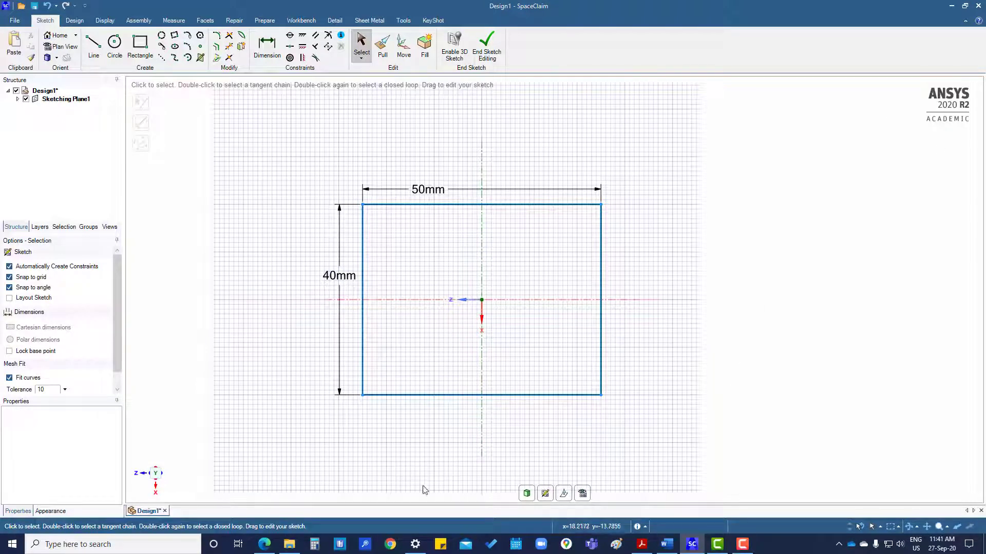
Step: Finish the sketch as a surface and pull it into a 30 mm thick solid block
click(527, 494)
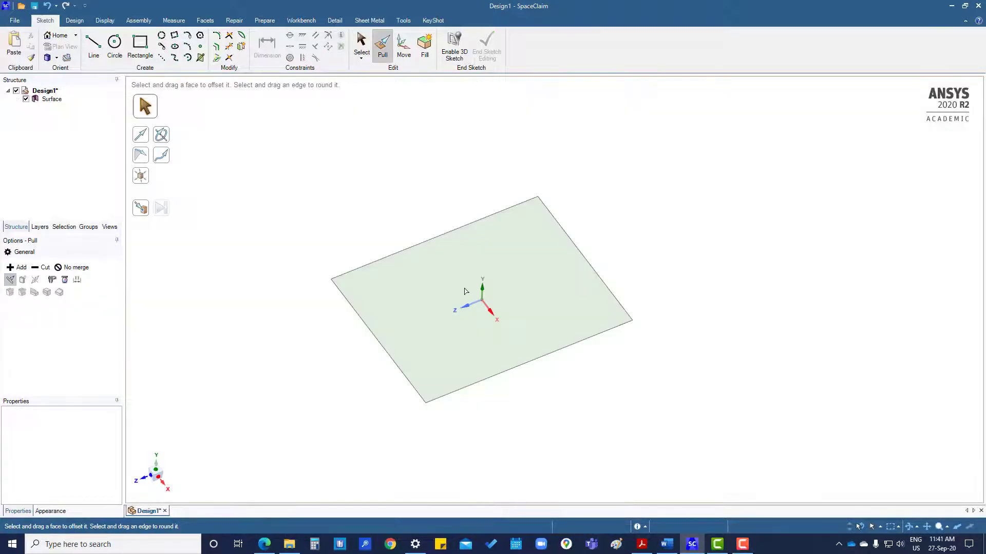
click(465, 292)
drag(465, 291, 462, 247)
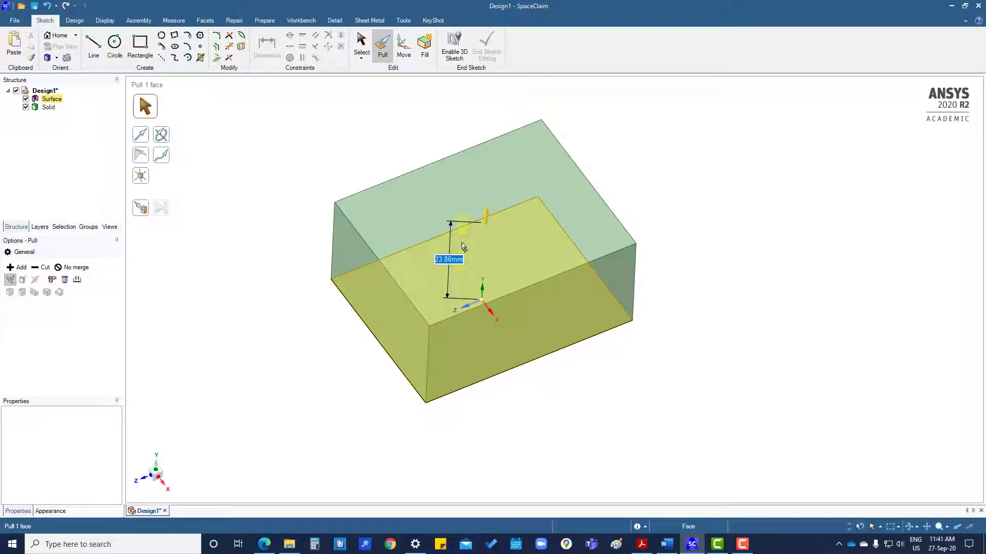
text(30)
key(Return)
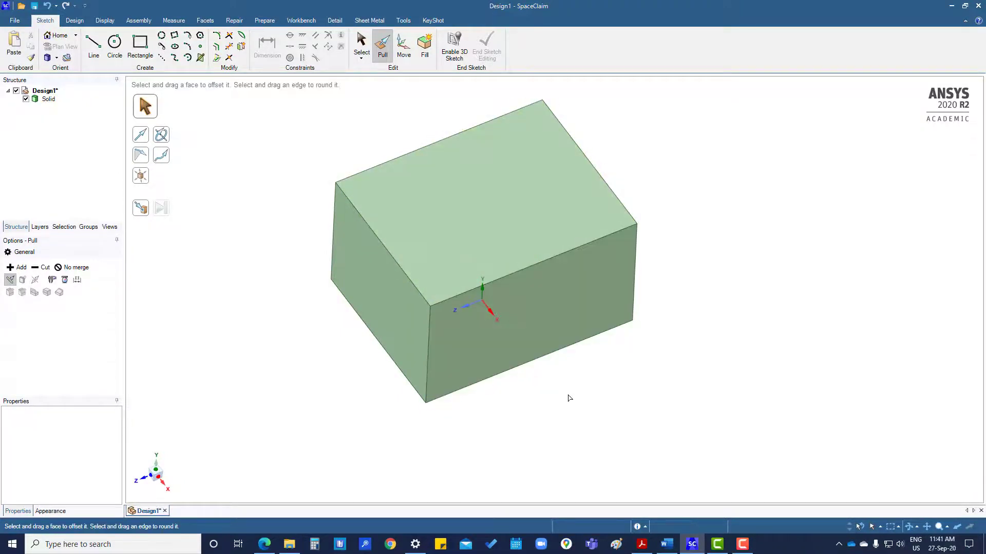
Step: Orbit the block and select its top face for a new sketch
mouse_move(515, 401)
middle_down()
mouse_move(500, 315)
mouse_move(506, 370)
middle_up()
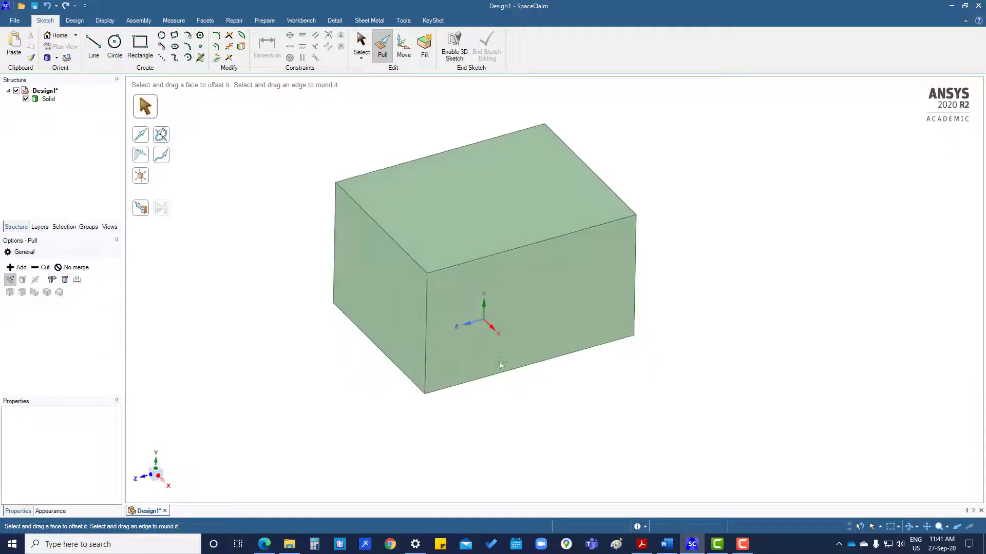
click(348, 217)
click(282, 178)
click(462, 207)
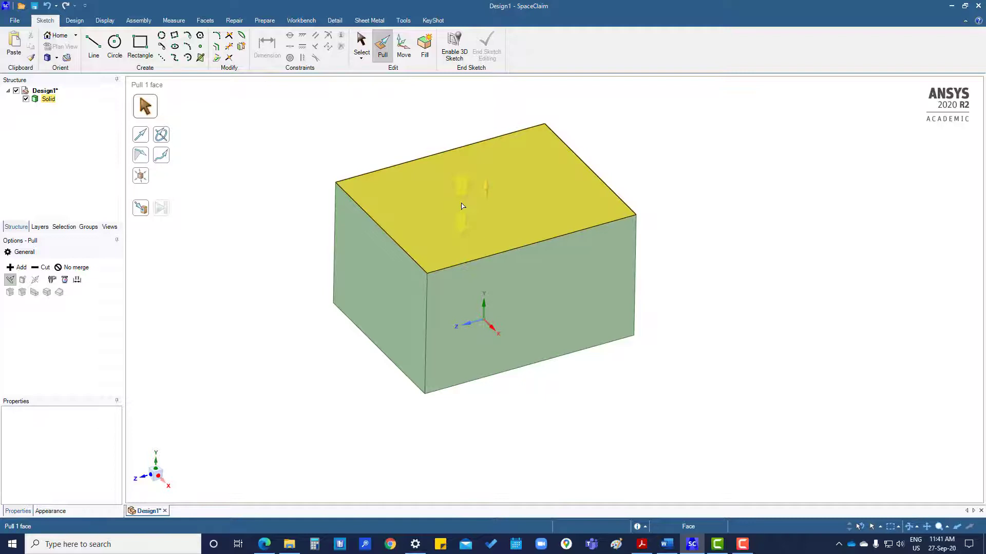
Step: Restart the sketch on the block's top face and view it straight down
key(k)
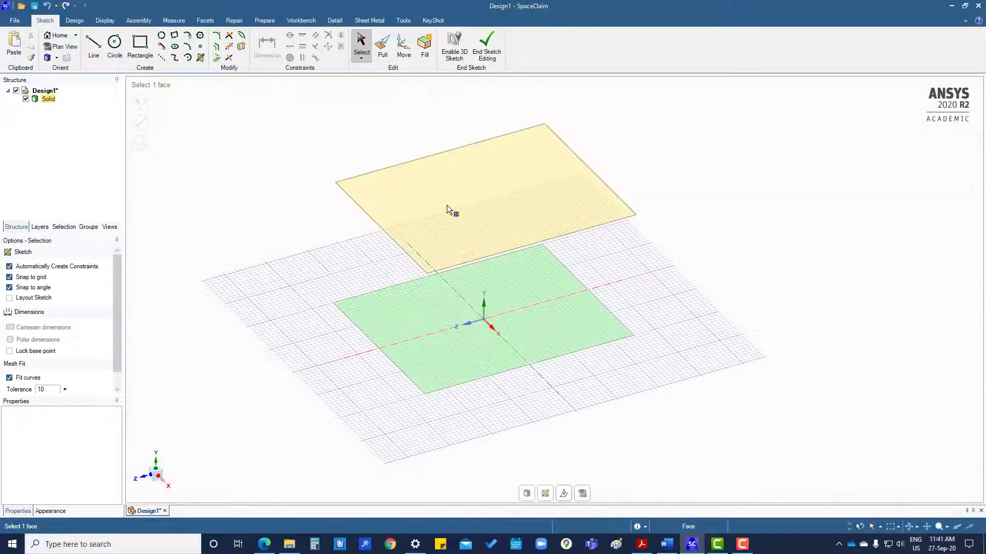
click(447, 205)
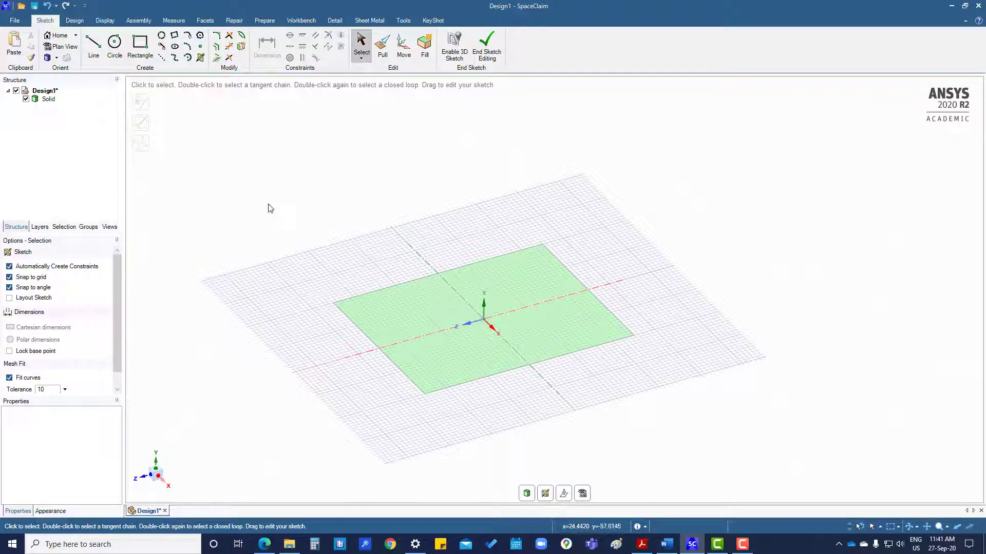
click(526, 494)
key(s)
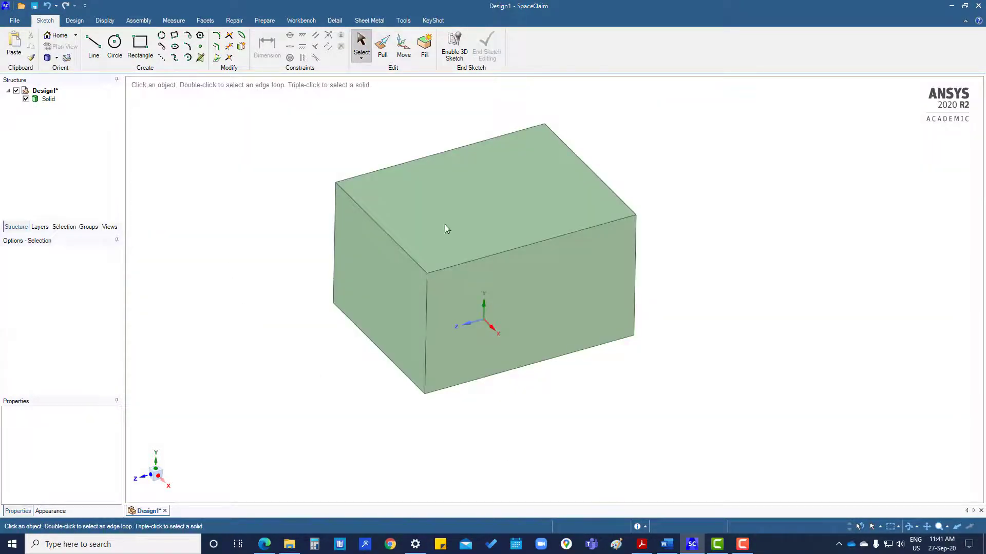
click(451, 222)
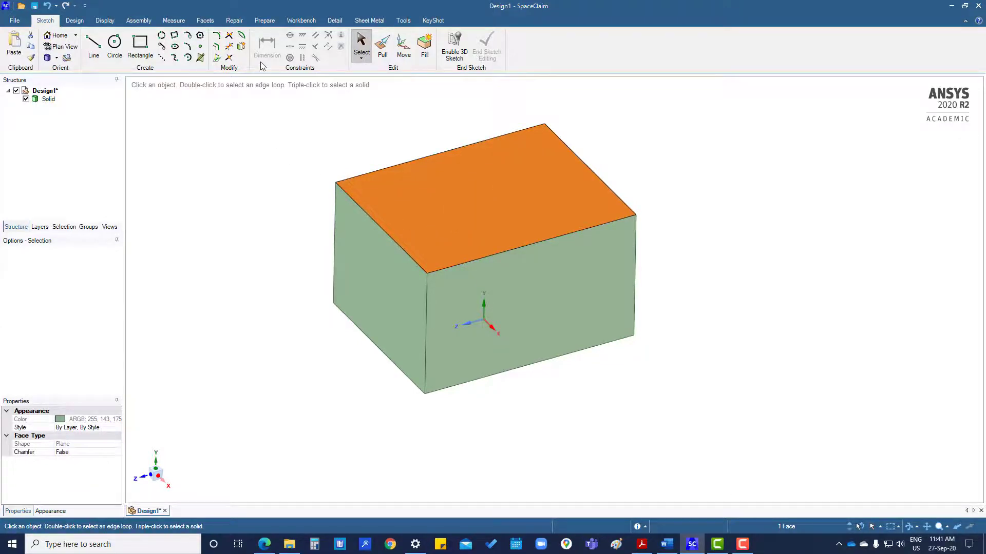
key(k)
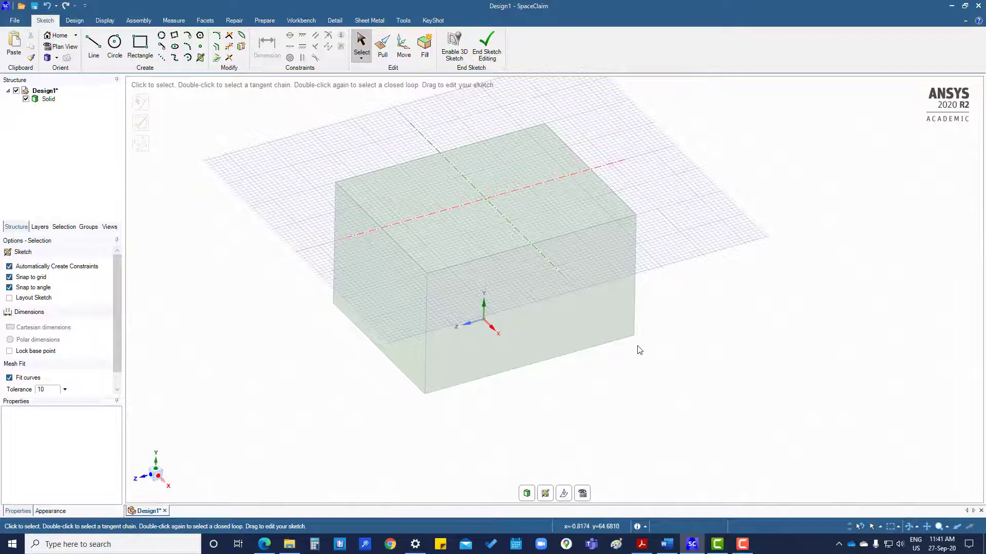
key(v)
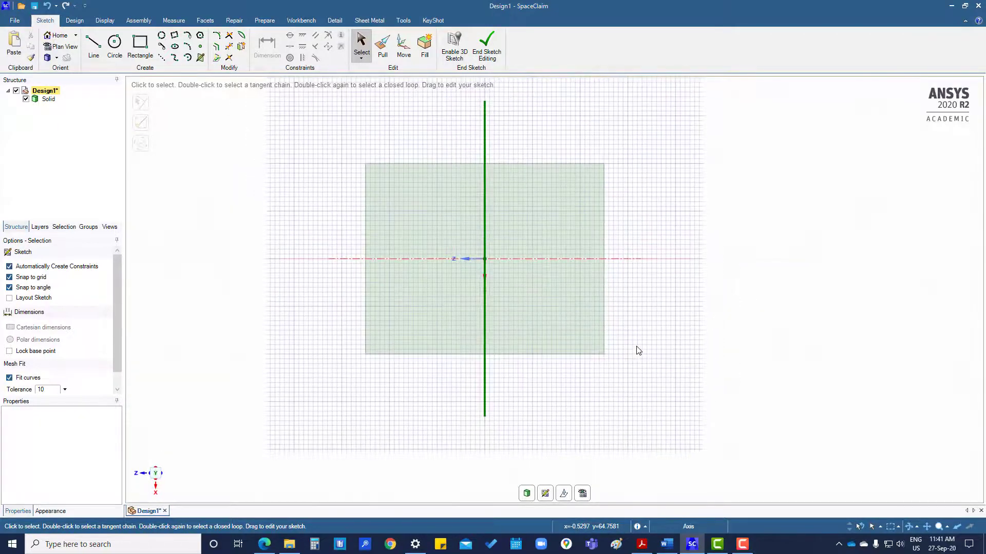
Step: Draw a 10 mm diameter circle on the top face
click(114, 42)
click(413, 260)
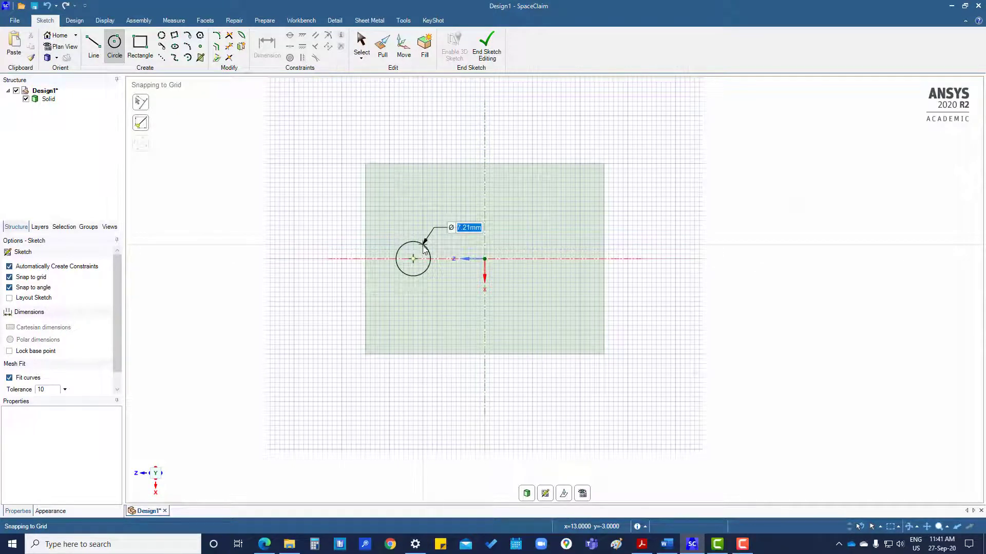
text(10)
key(Return)
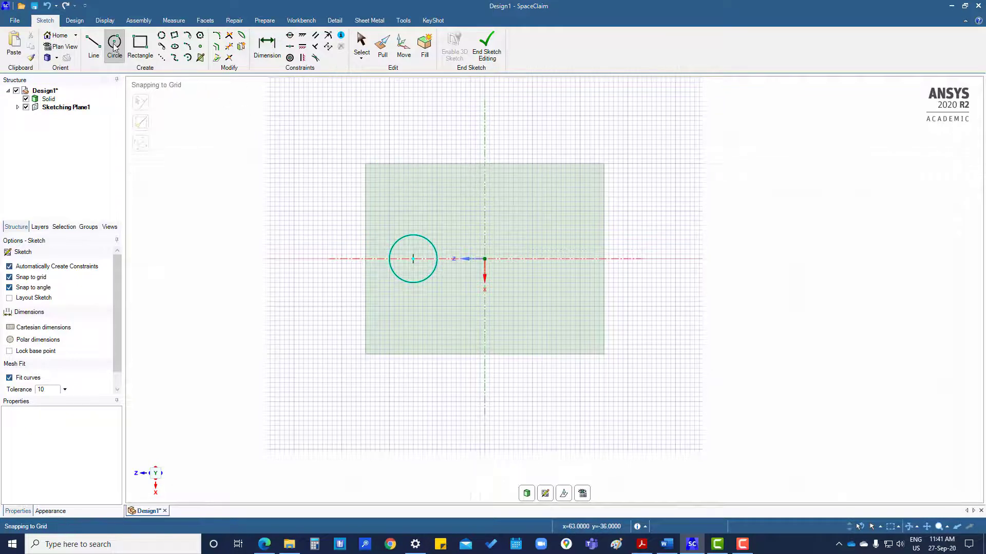
Step: Dimension the circle centre 15 mm from the vertical axis and Ø10 mm, then finish the sketch
click(267, 47)
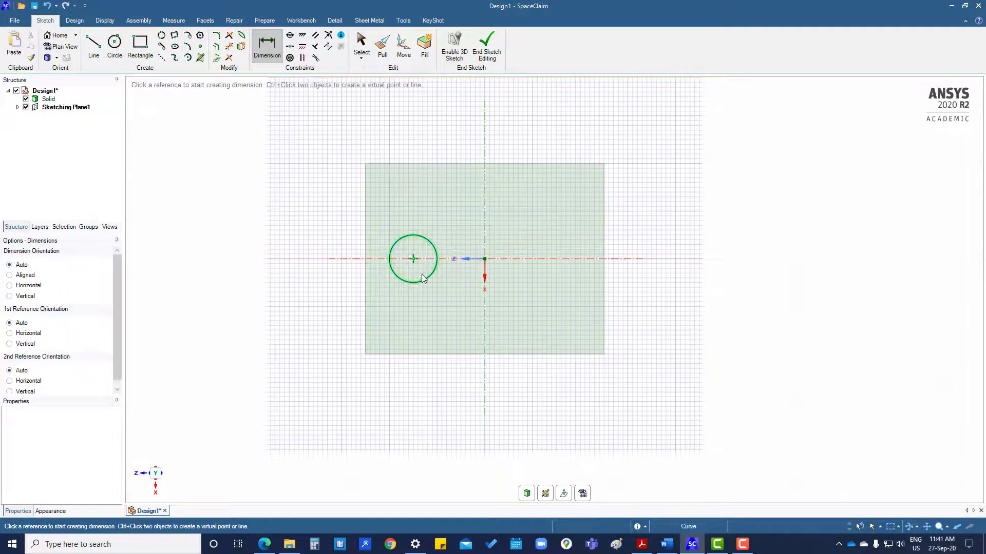
click(413, 259)
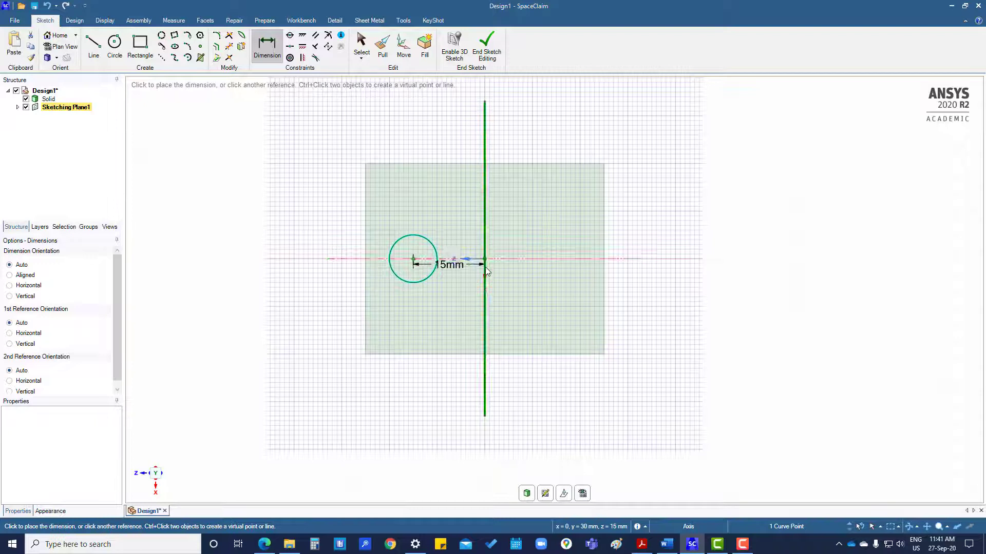
click(485, 271)
click(474, 297)
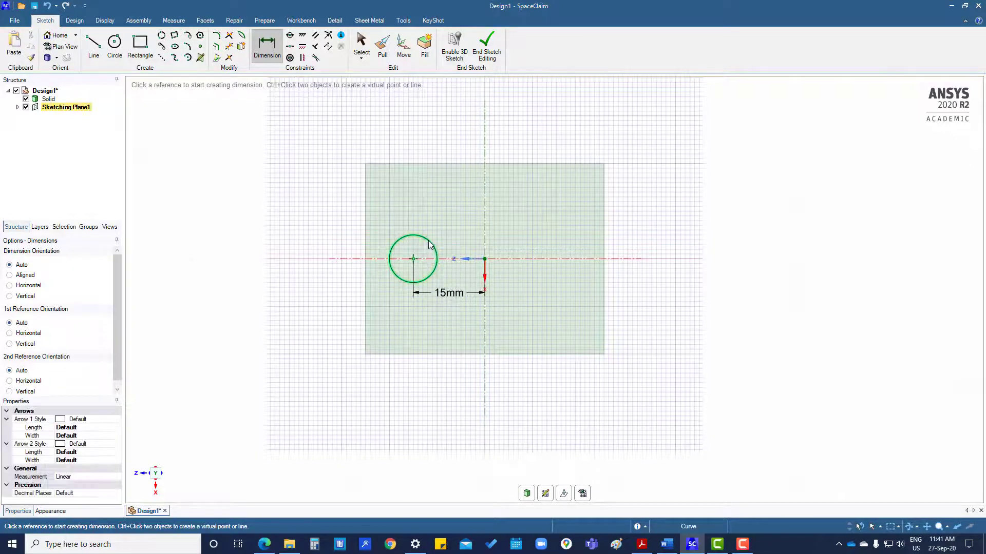
click(429, 245)
click(470, 226)
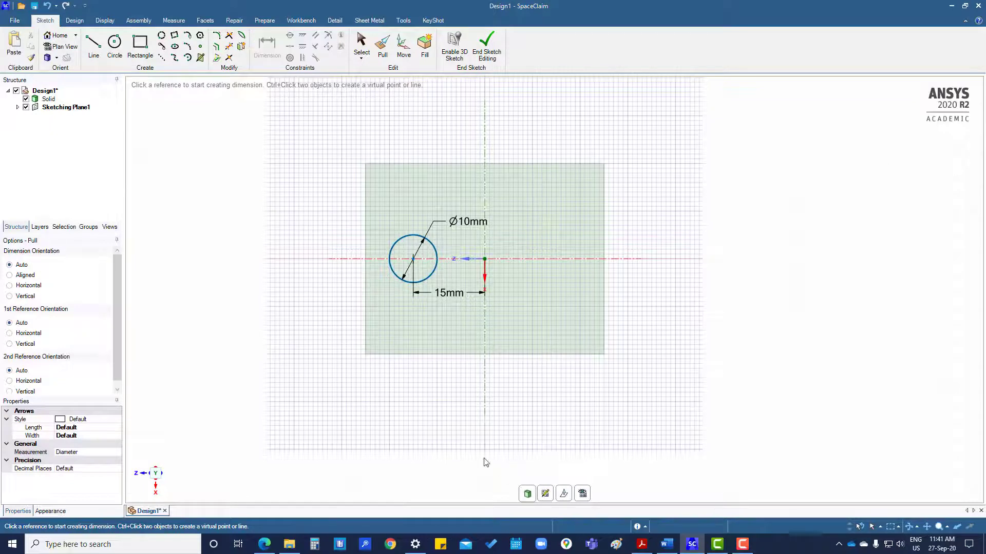
click(527, 494)
Step: Trial a Cut pull of the circle face downward, then undo it back to the sketch
click(43, 269)
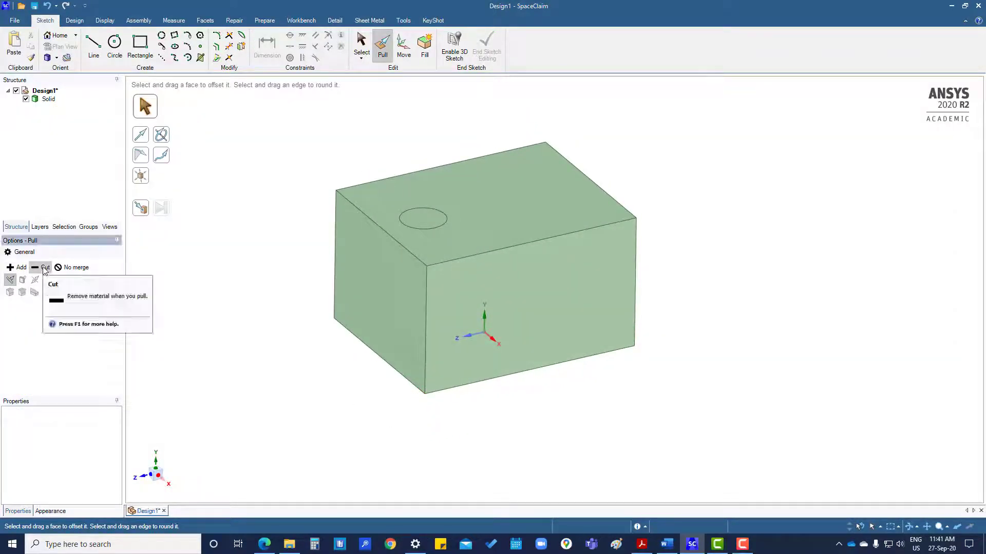
click(141, 208)
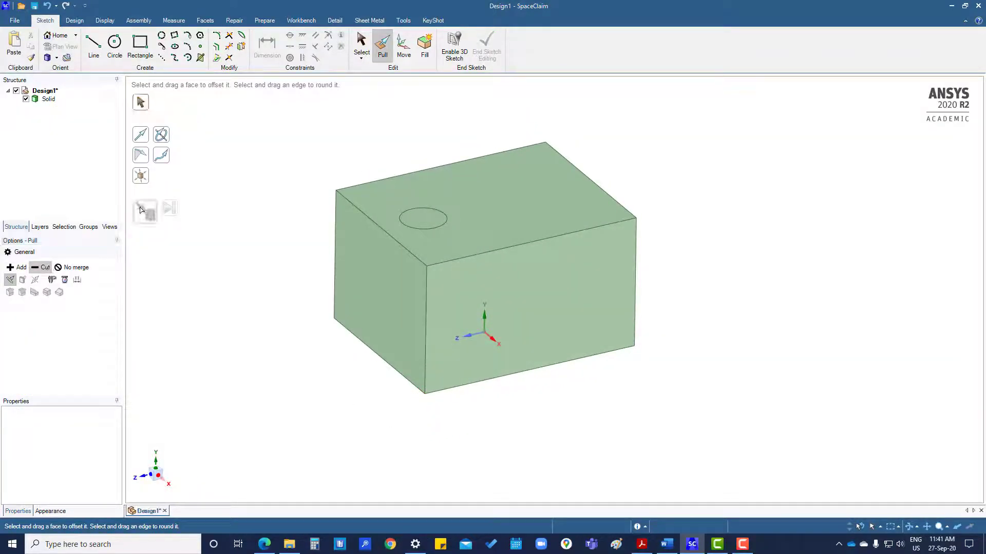
click(426, 226)
drag(425, 226, 433, 302)
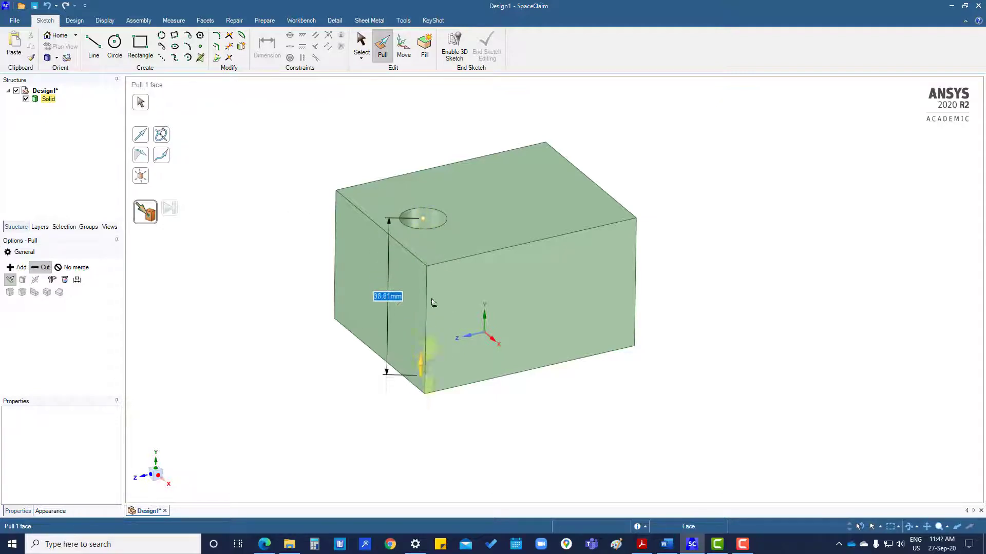
key(ctrl+z)
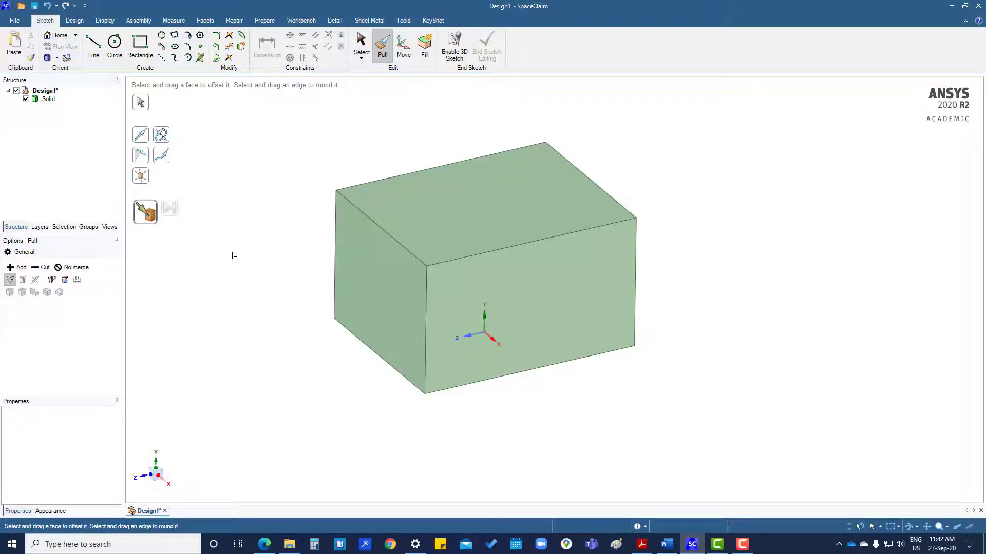
key(ctrl+z)
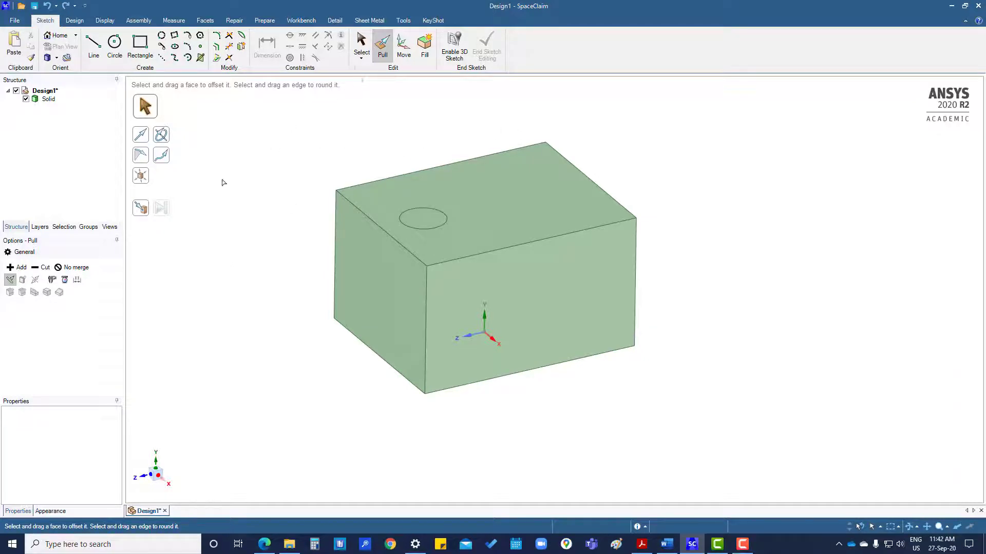
Step: Cut the circle face Up To the block's bottom face, making a through-hole
click(445, 228)
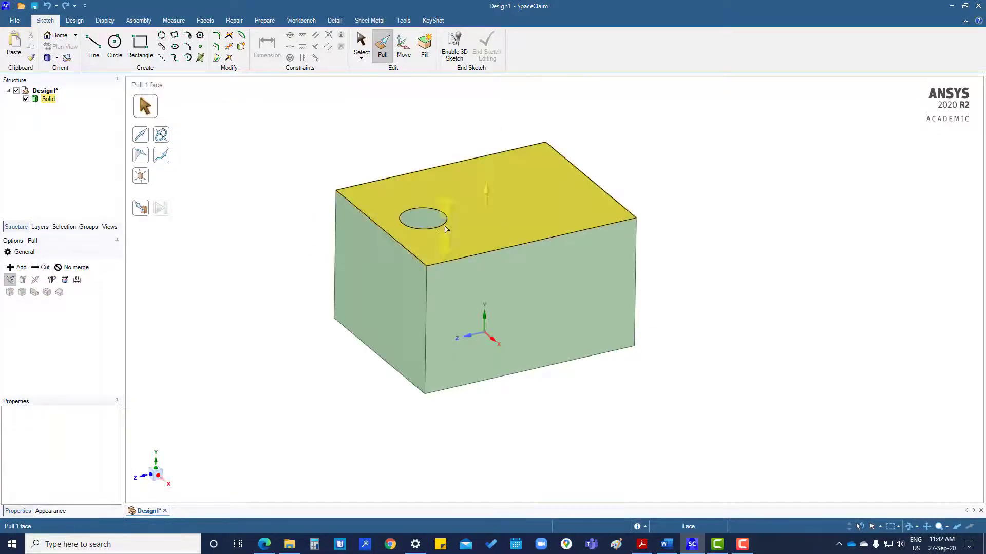
click(429, 222)
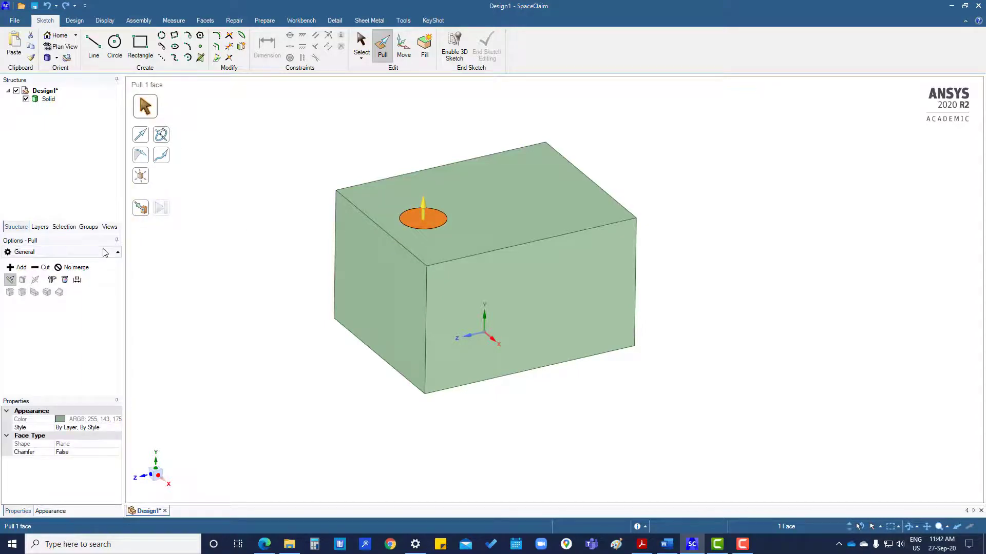
click(42, 268)
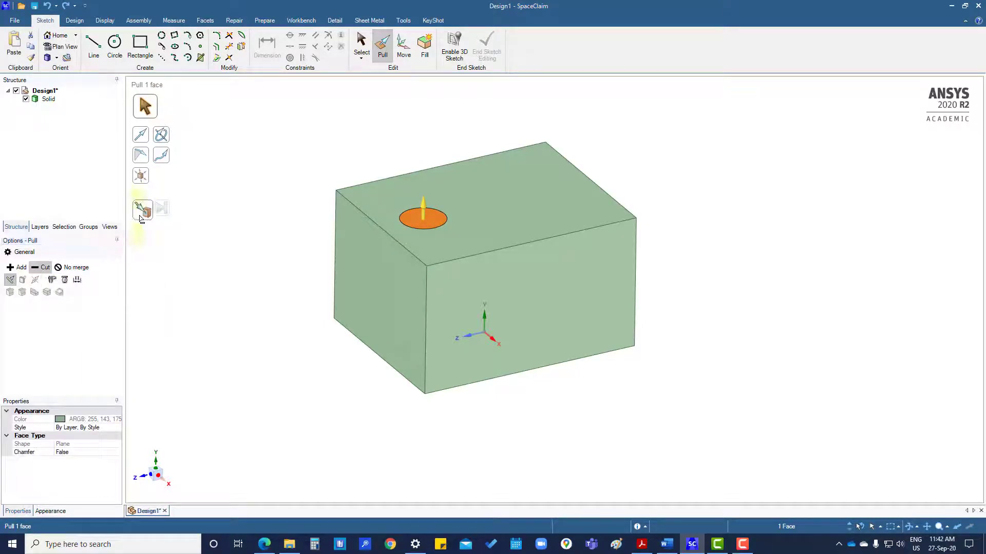
click(141, 216)
middle_drag(310, 343, 312, 264)
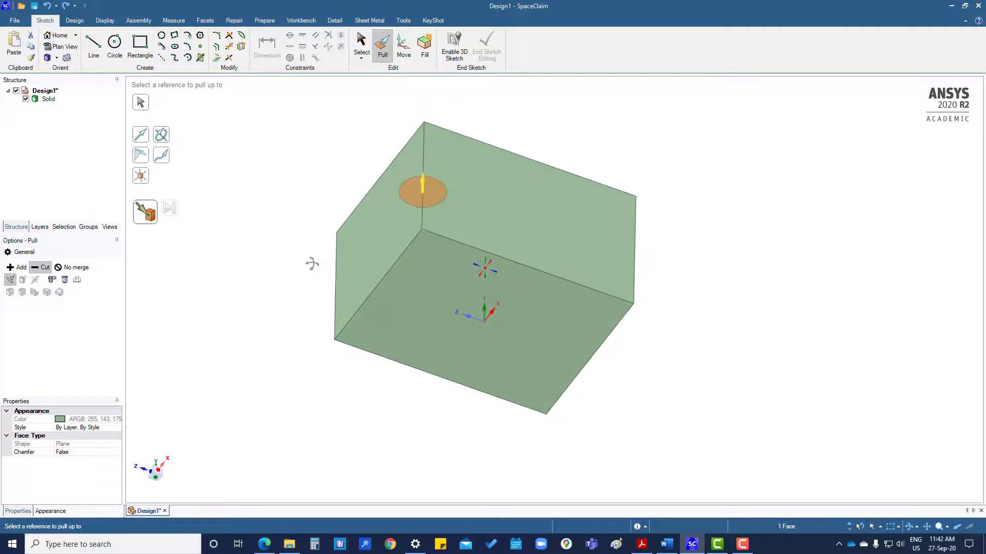
click(431, 317)
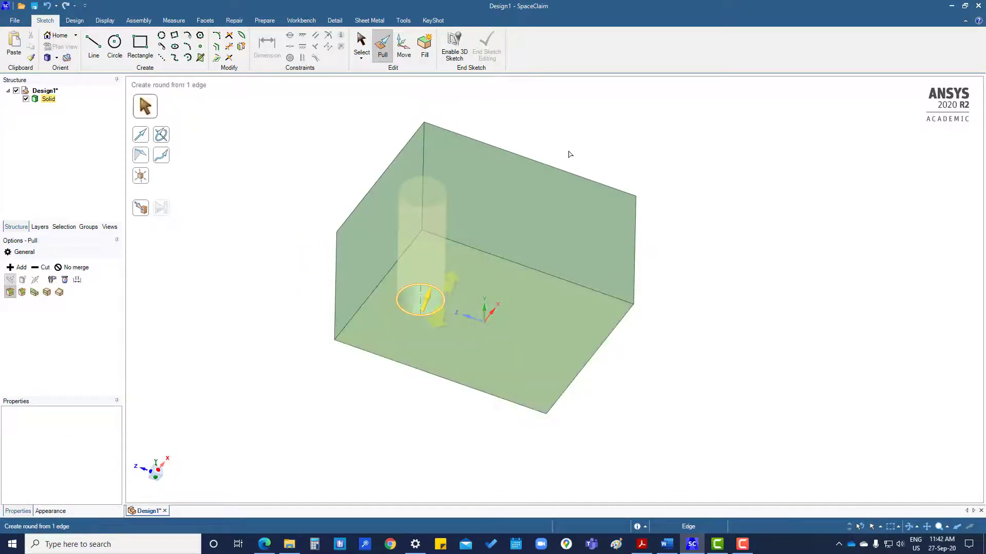
click(281, 194)
key(s)
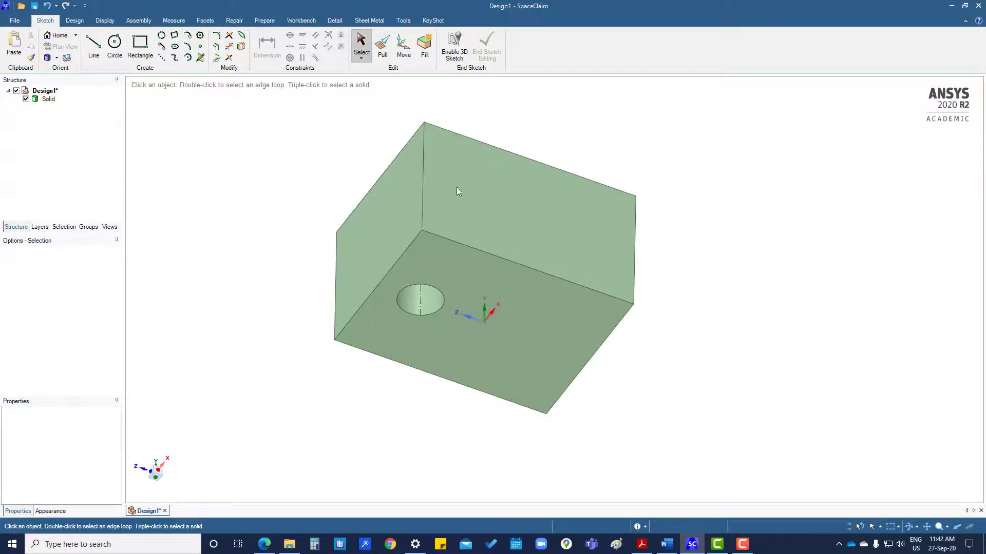
Step: Orbit the block back to show its top, clear selections and switch to Move
mouse_move(457, 189)
middle_down()
mouse_move(533, 267)
mouse_move(536, 256)
mouse_move(535, 362)
middle_up()
click(536, 254)
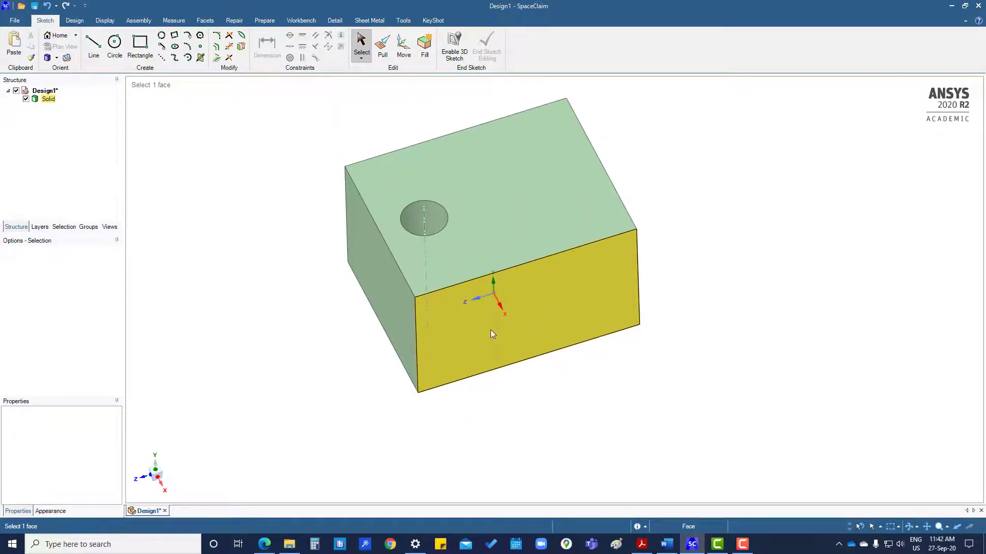
click(409, 228)
click(293, 257)
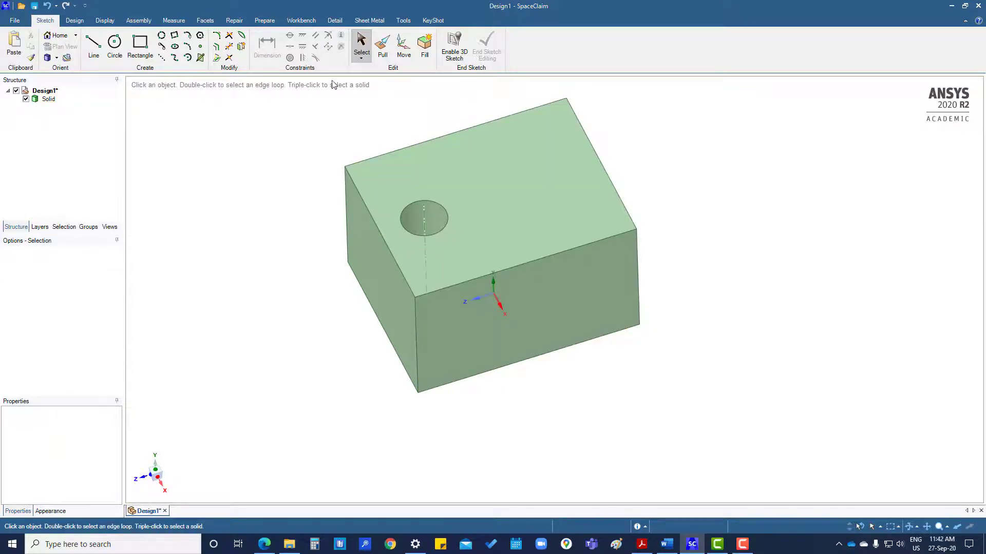
click(404, 47)
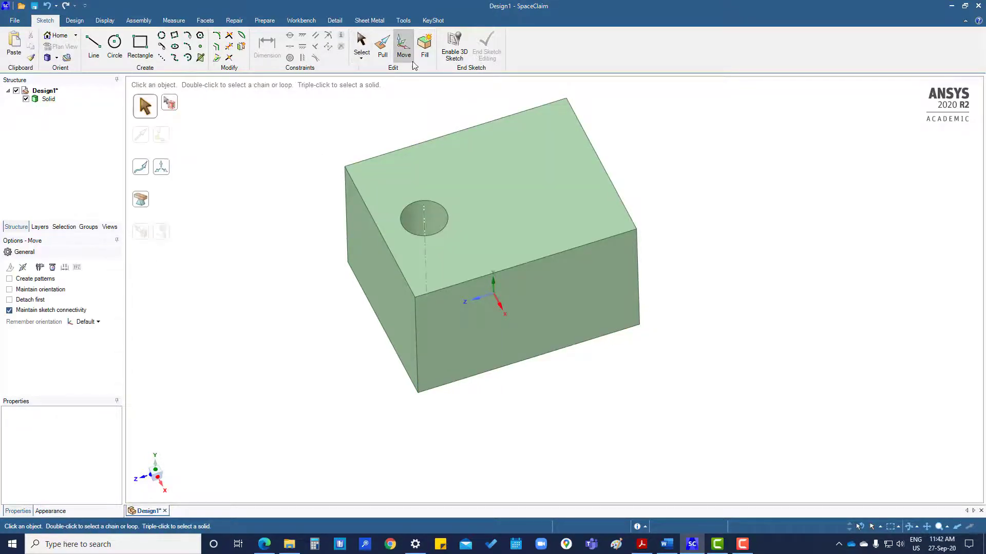
Step: Select the hole's cylindrical face and enable Create patterns for the move
click(430, 215)
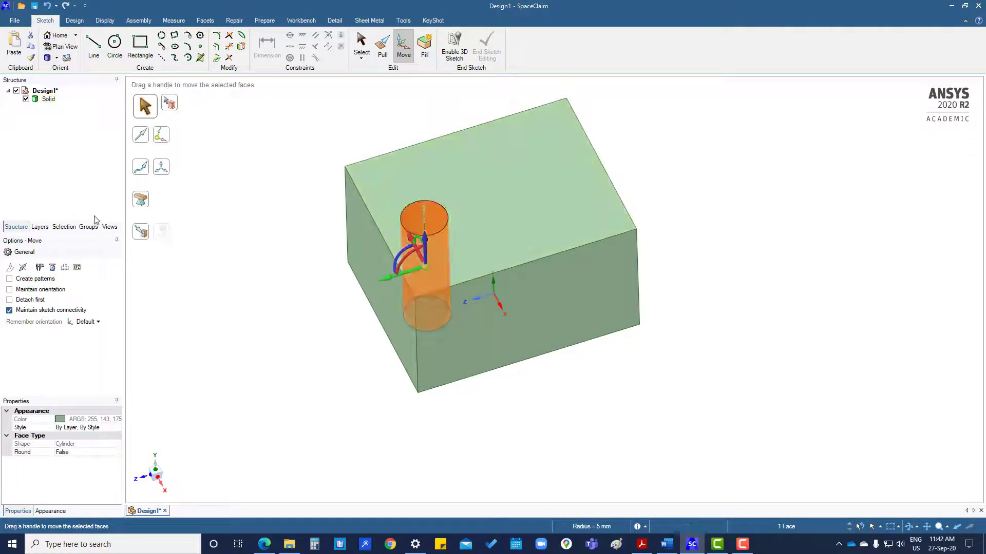
click(10, 280)
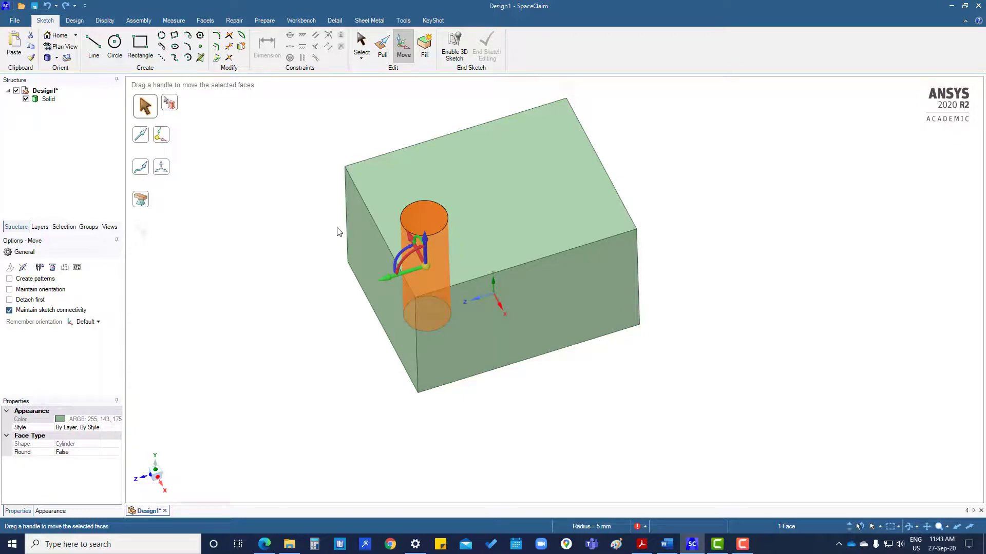
click(9, 279)
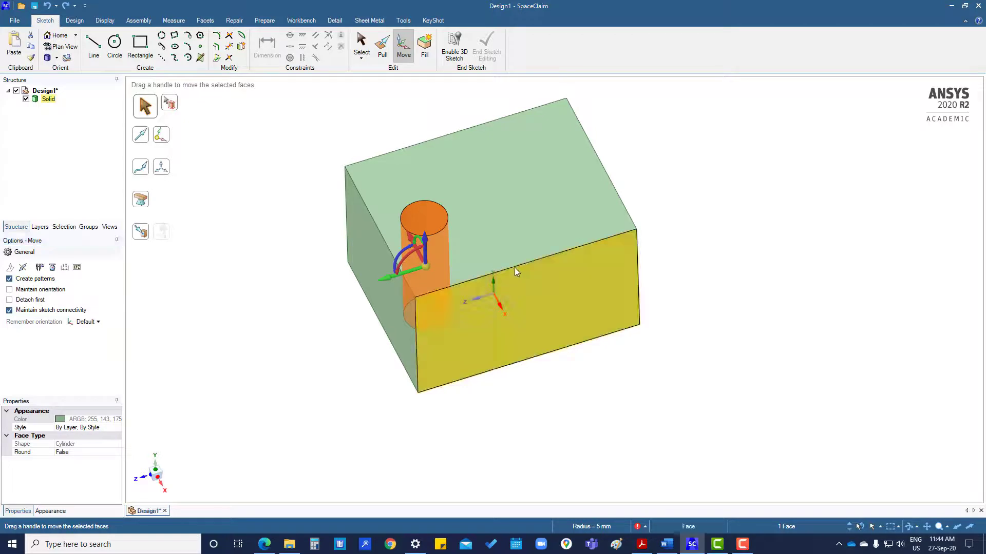
mouse_move(395, 278)
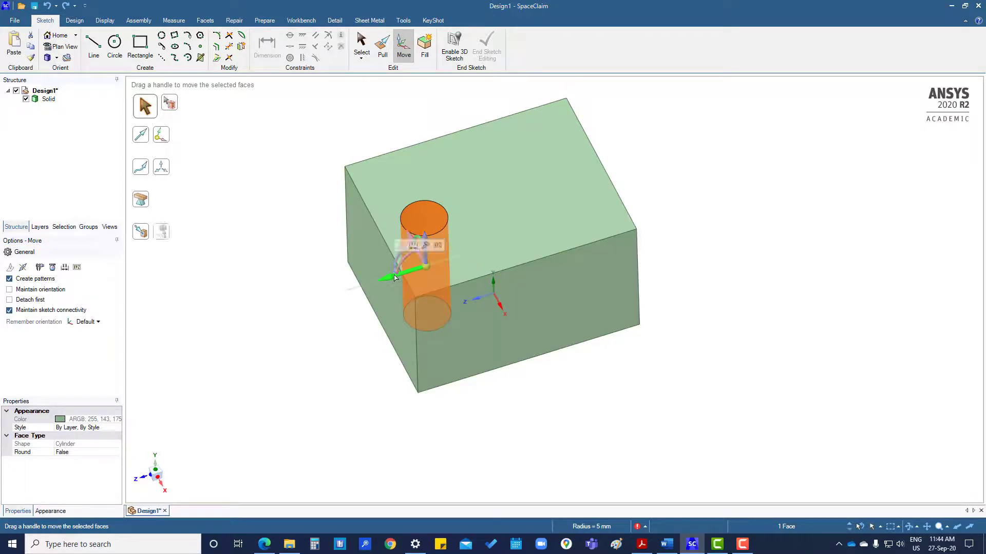
Step: Drag a pattern copy of the hole along the axis at 15 mm spacing and finish the move
drag(395, 277, 457, 264)
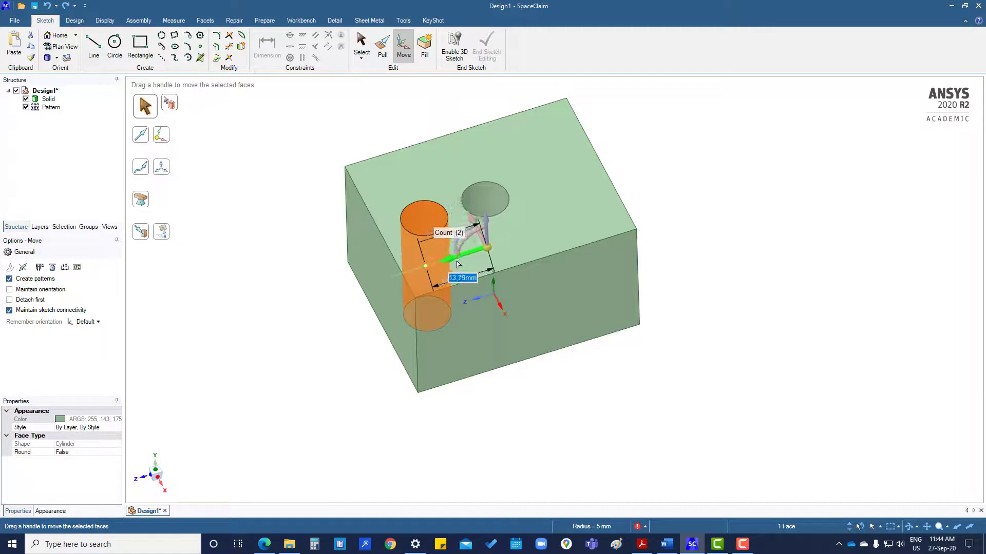
text(14)
key(Return)
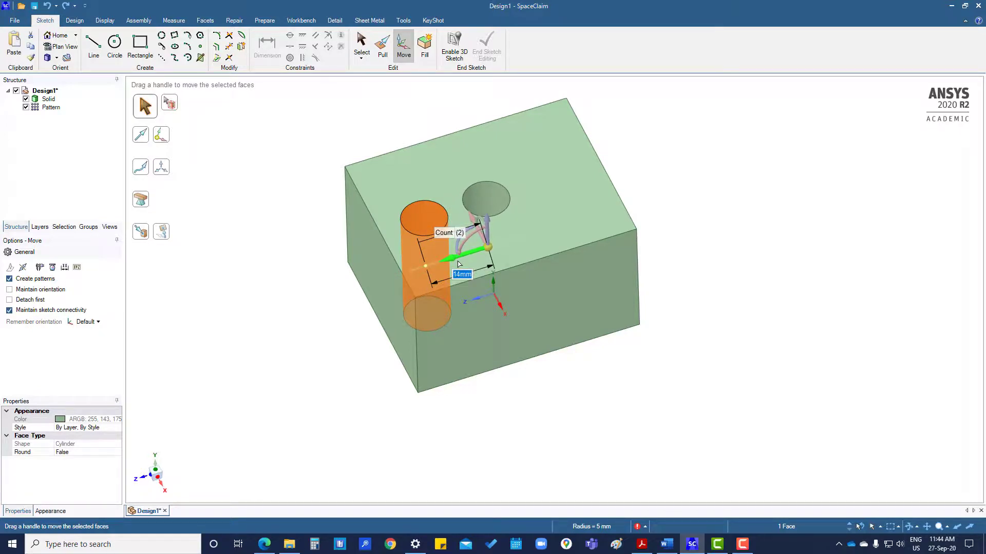
drag(458, 265, 457, 264)
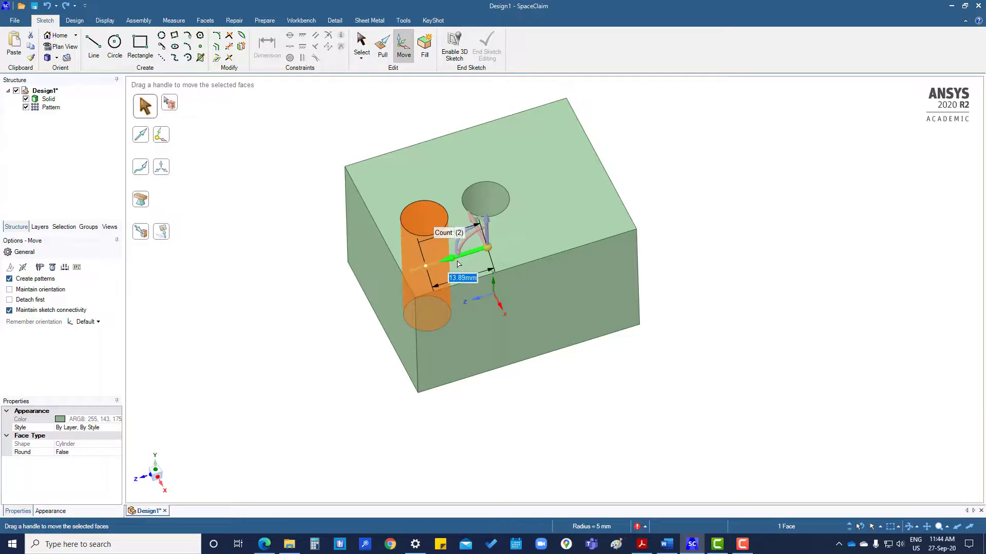
text(15)
key(Return)
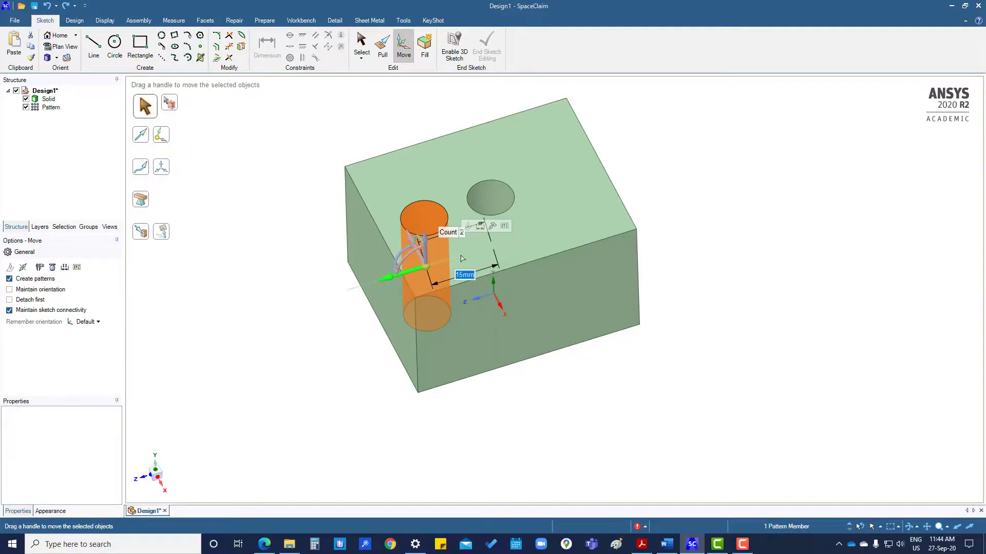
click(261, 307)
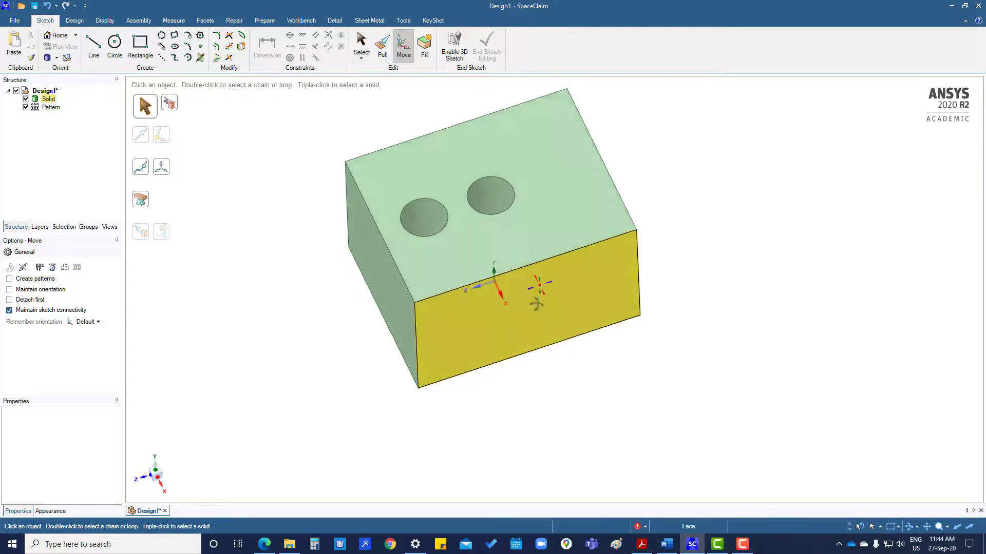